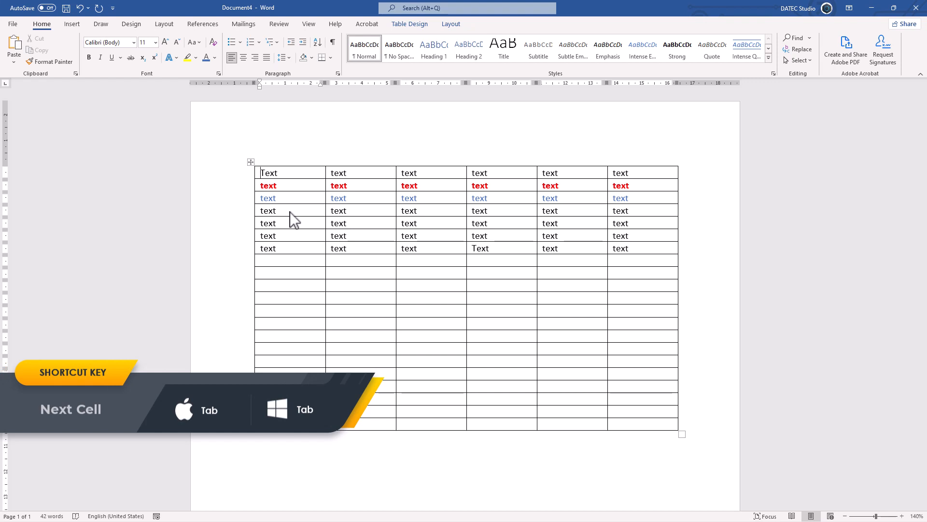
Move the selection forward cell by cell from the first to the fifth cell of the table's first row.
key("Tab")
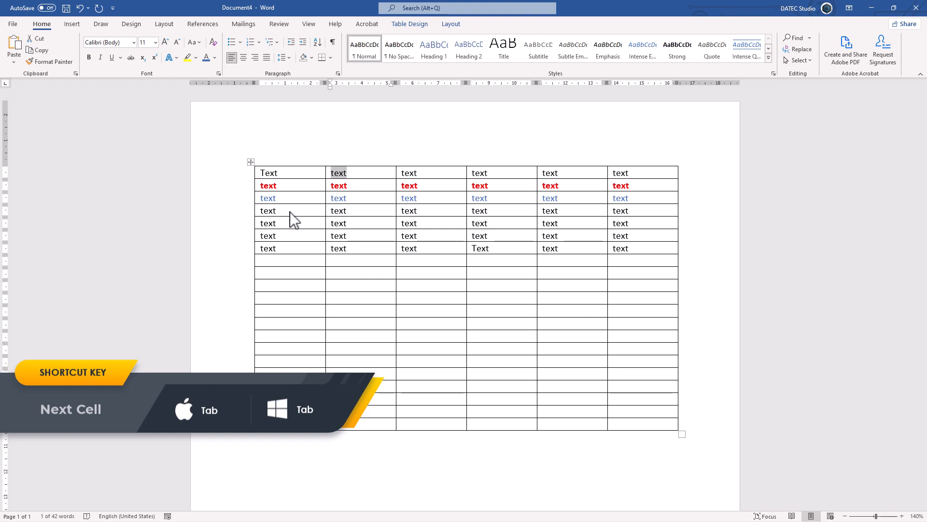
key("Tab")
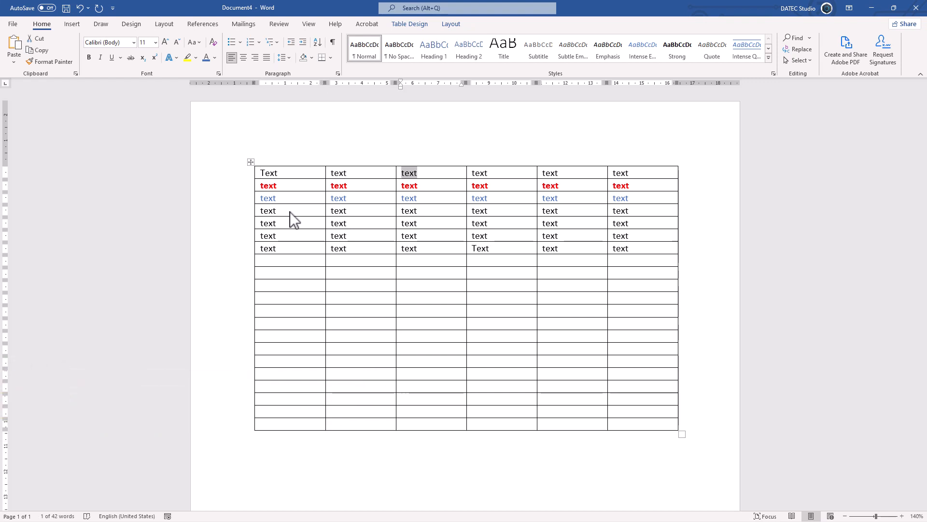
key("Tab")
key("Tab")
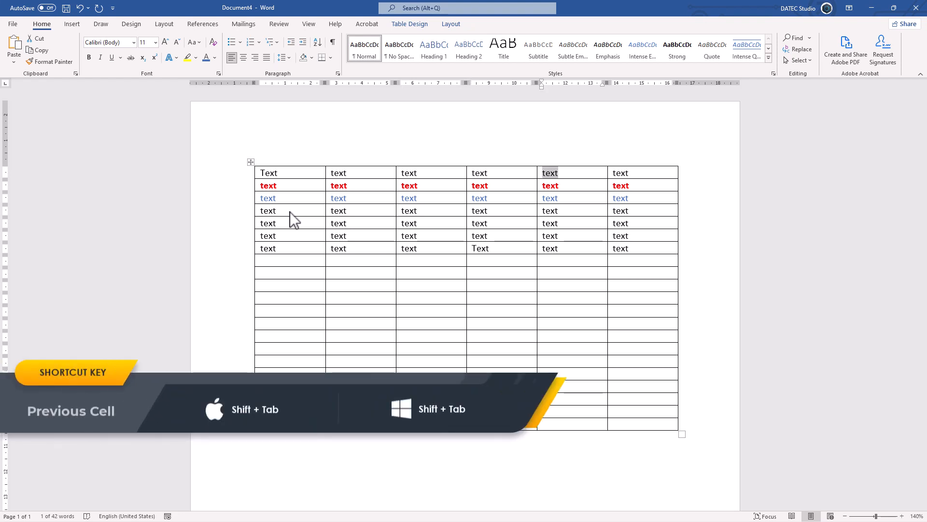
Move the selection backward cell by cell to the second cell of the first row.
key("shift+Tab")
key("shift+Tab")
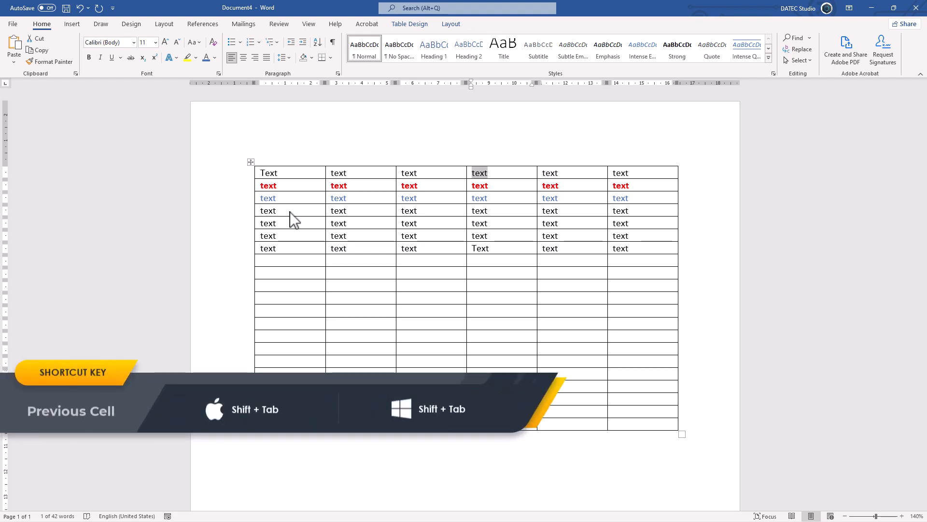
key("shift+Tab")
key("shift+Tab")
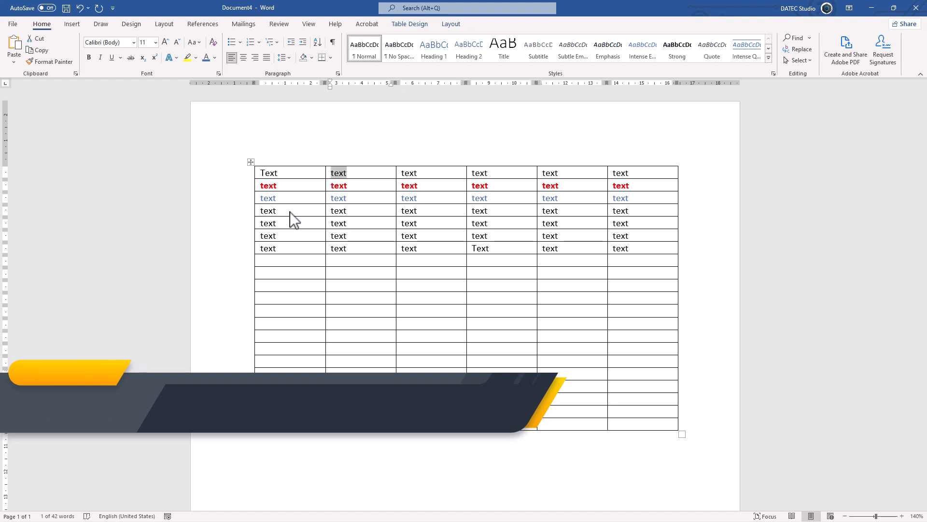
Move the selection forward and back again through the first row's cells, ending on the first cell.
key("Tab")
key("Tab")
key("Tab")
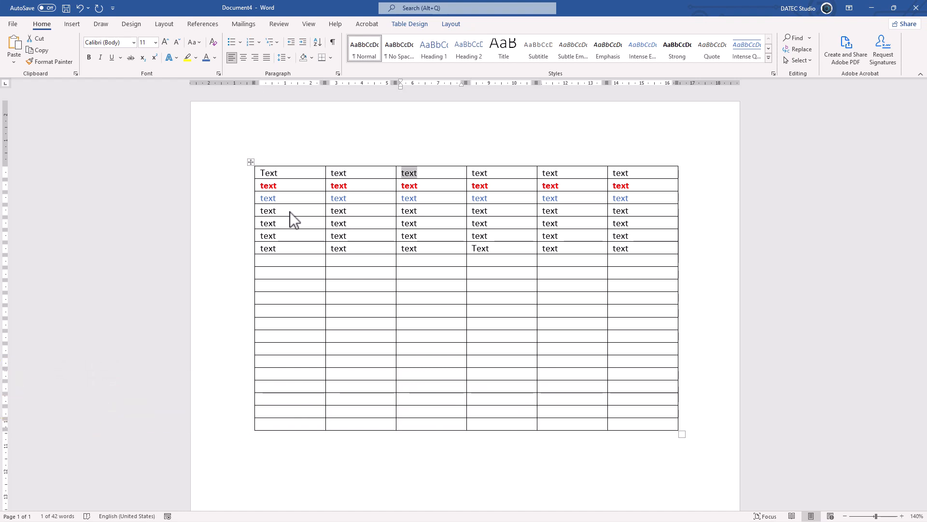
key("Tab")
key("shift+Tab")
key("shift+Tab")
key("shift+Tab")
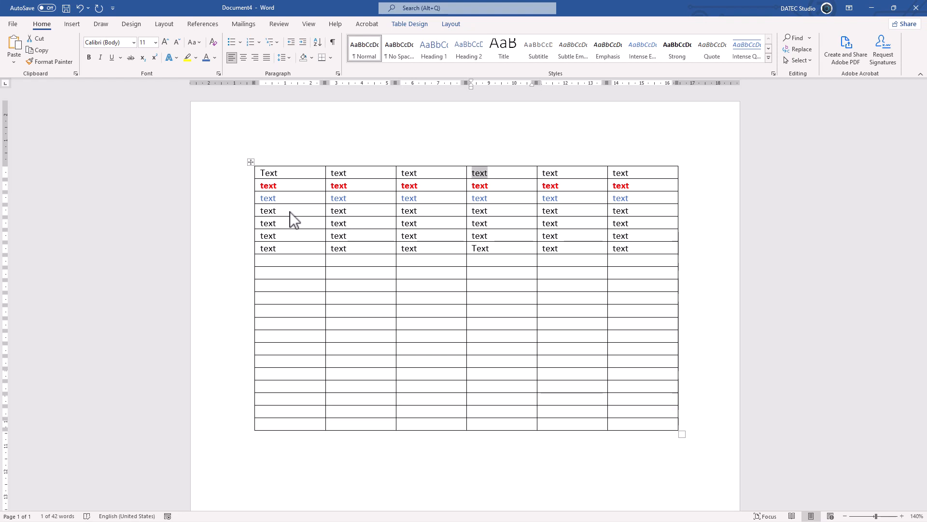
key("shift+Tab")
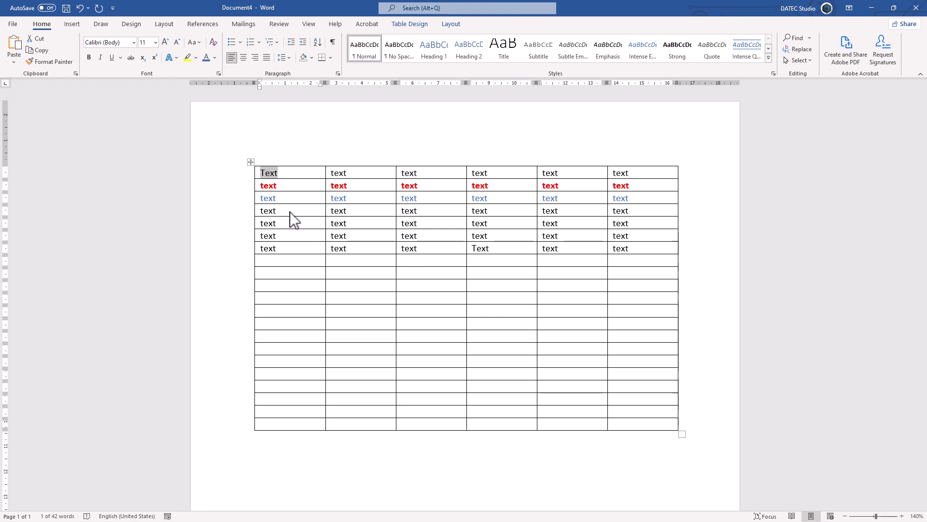
Put the cursor behind the first cell's text and move it down the first column to the fifth row.
key("Right")
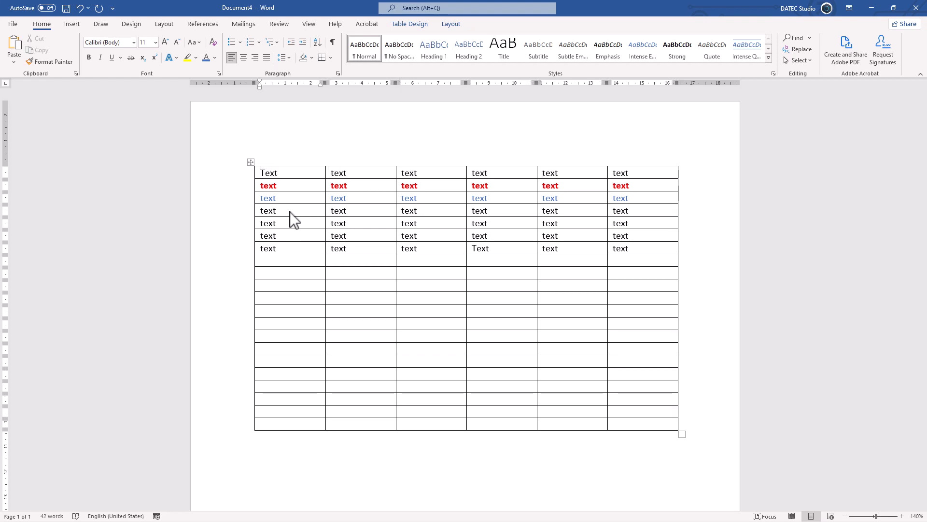
key("Down")
key("Down")
key("Down")
key("Down")
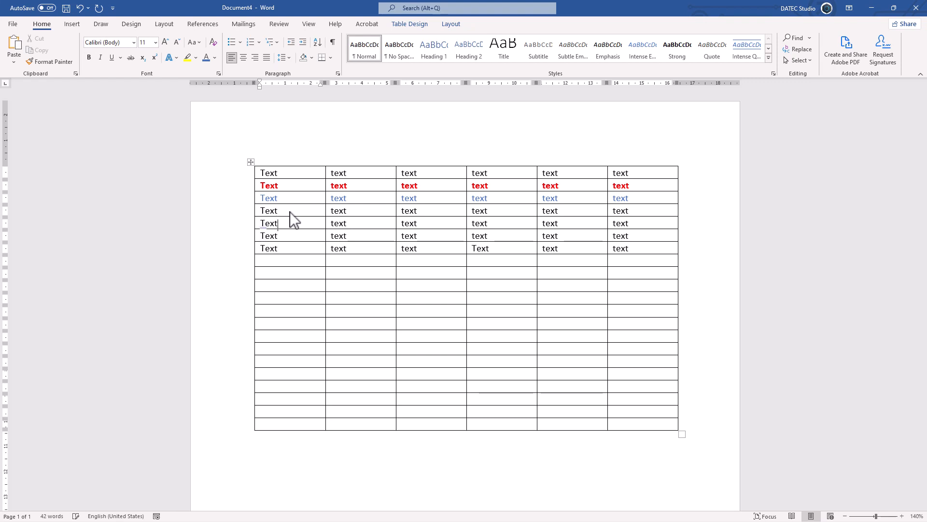
Move the cursor into the fifth row's second cell and back, and go up the first column to the fourth row.
key("Right")
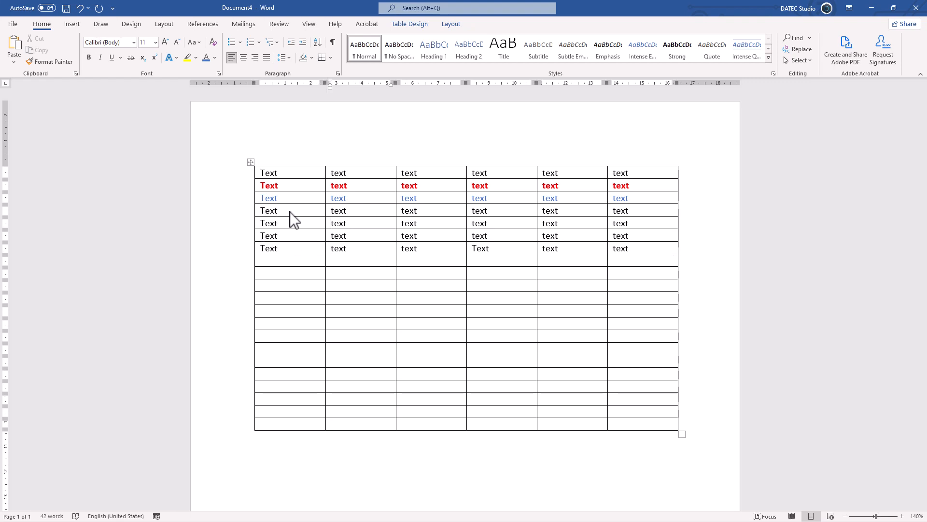
key("Left")
key("Left")
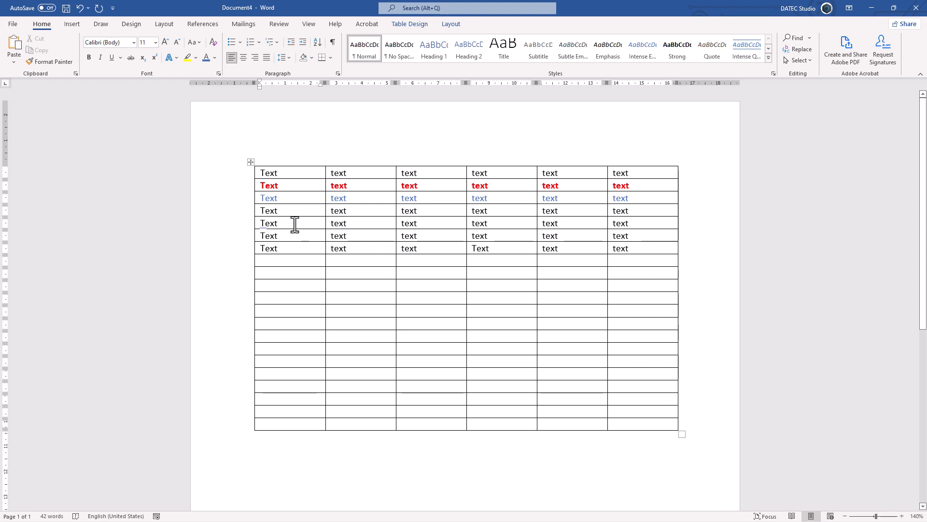
key("Up")
key("Up")
key("Down")
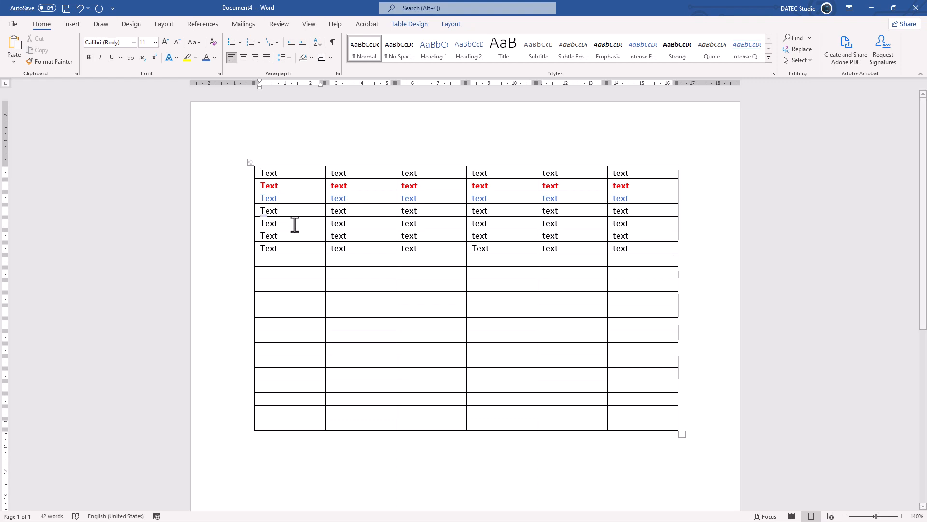
Move the cursor character by character along the fourth row from the first to the fourth cell.
key("Right")
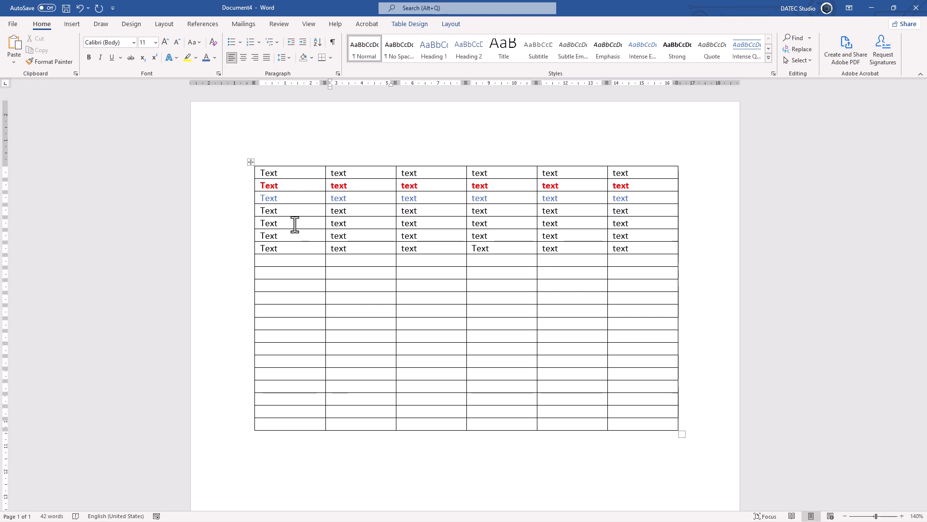
key("Right")
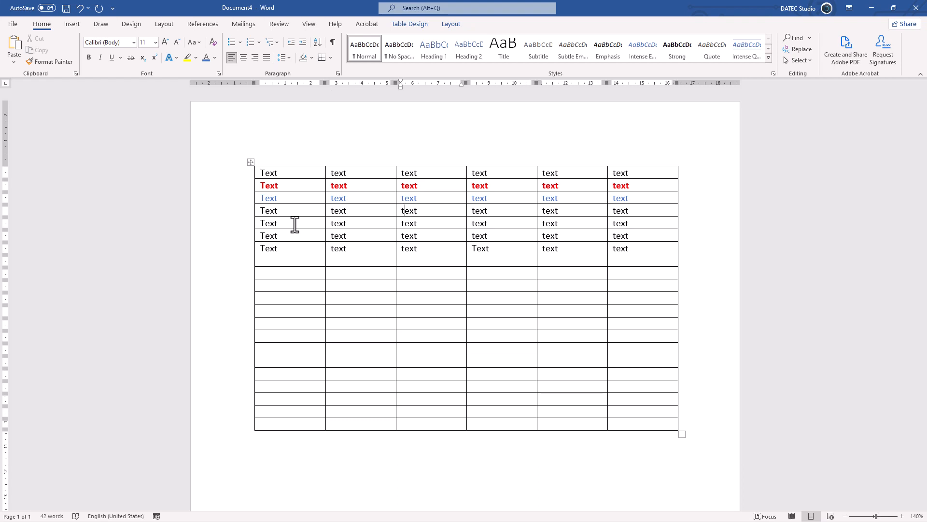
key("Right")
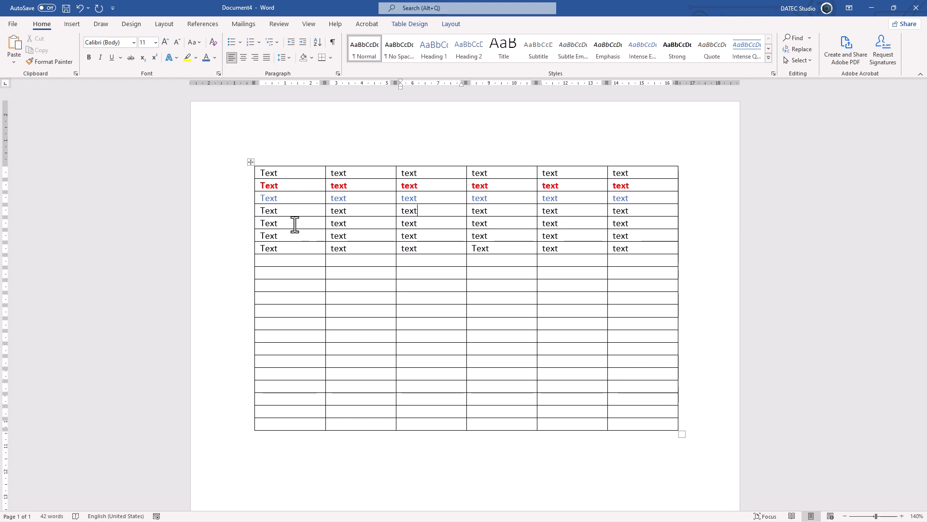
key("Right")
key("Right")
Extend the fourth row's fourth cell to "Text is here" and fill columns four and five of rows four and five with that text.
left_click(496, 212)
type("is here")
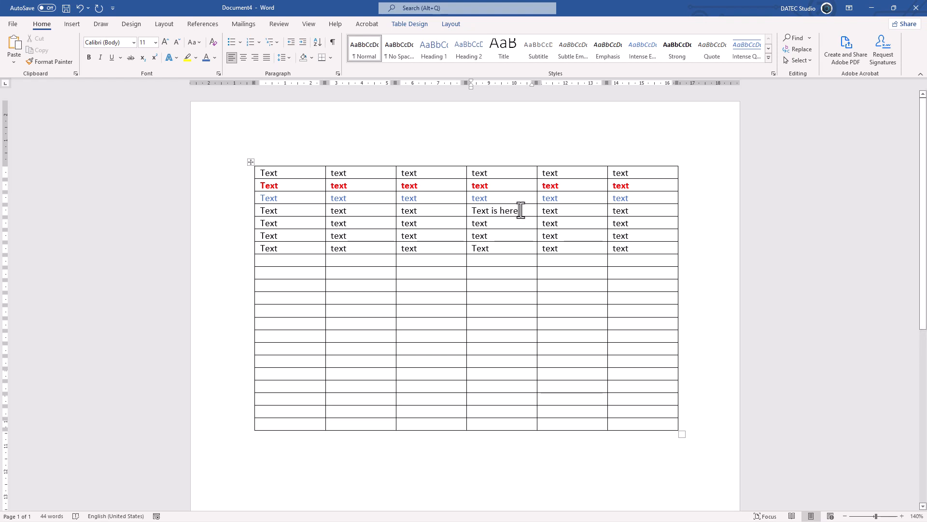
left_click_drag(529, 211, 562, 227)
type("Text is here")
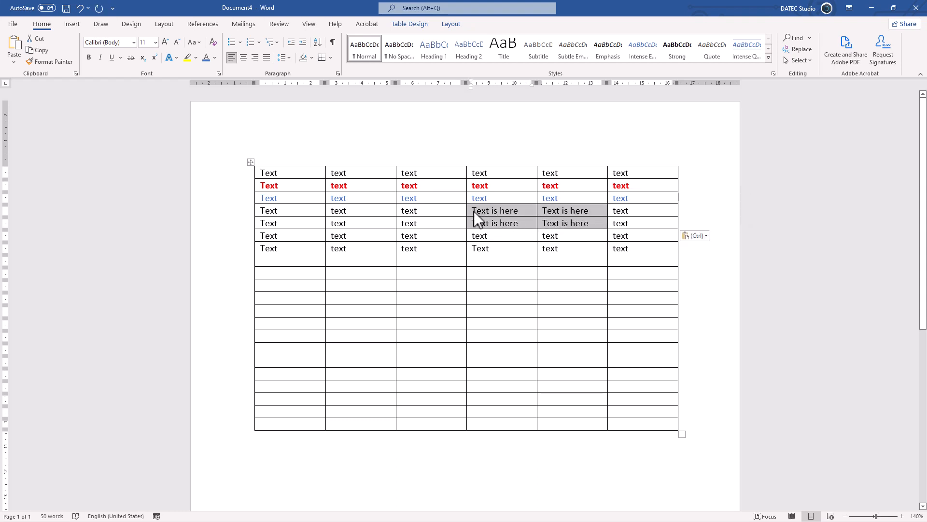
Move the cursor word by word from the fourth row's fourth cell to the end of its fifth cell.
left_click(474, 211)
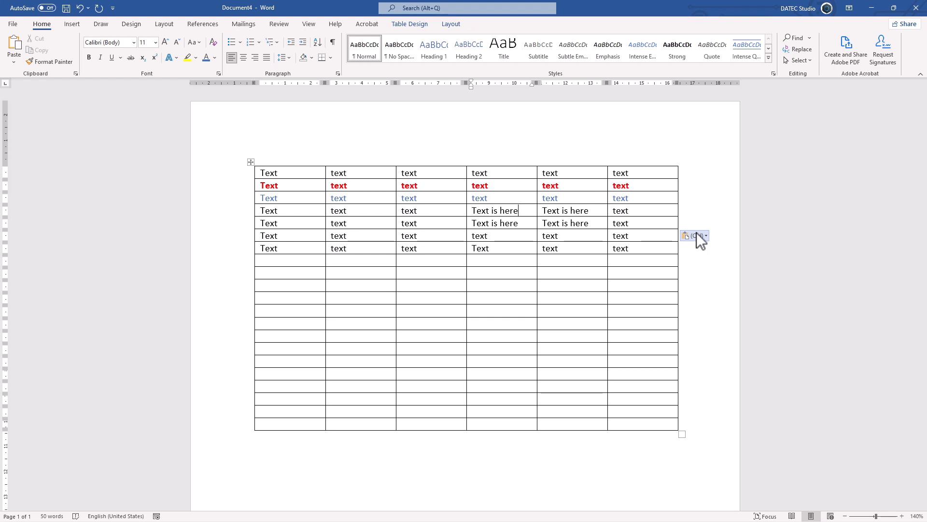
key("ctrl+Right")
key("ctrl+Right")
key("ctrl+Right")
key("ctrl+Right")
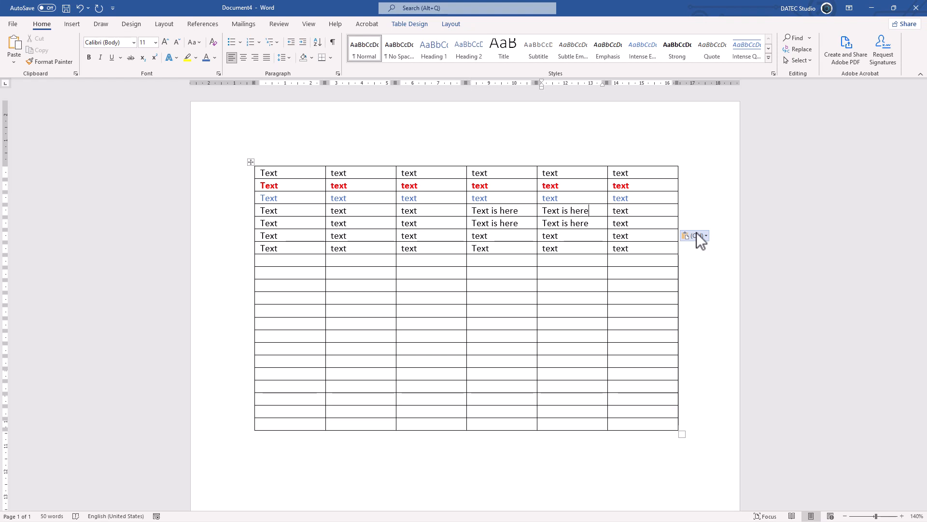
Move the cursor word by word back to the start of the fourth row's fourth cell.
key("ctrl+Left")
key("ctrl+Left")
key("ctrl+Left")
key("ctrl+Left")
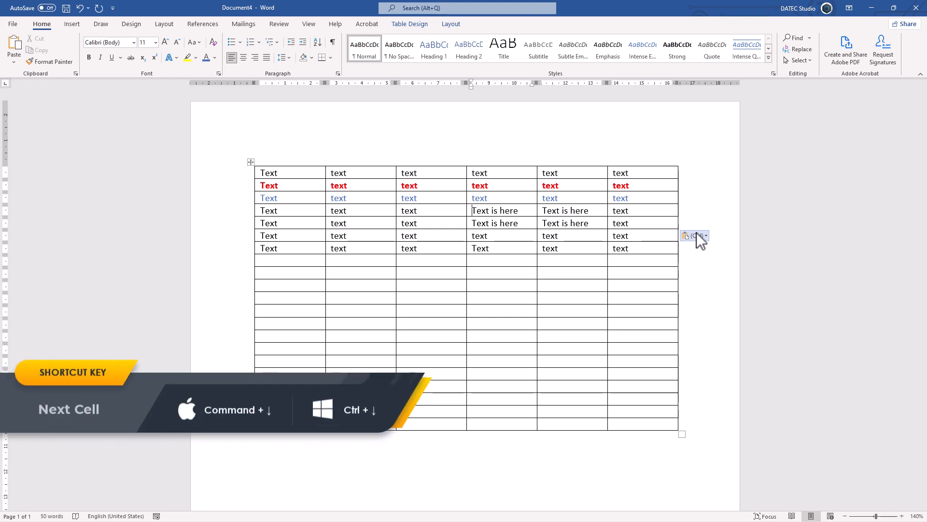
Jump the cursor cell by cell forward to the fourth row's sixth cell and back to its second cell.
key("ctrl+Down")
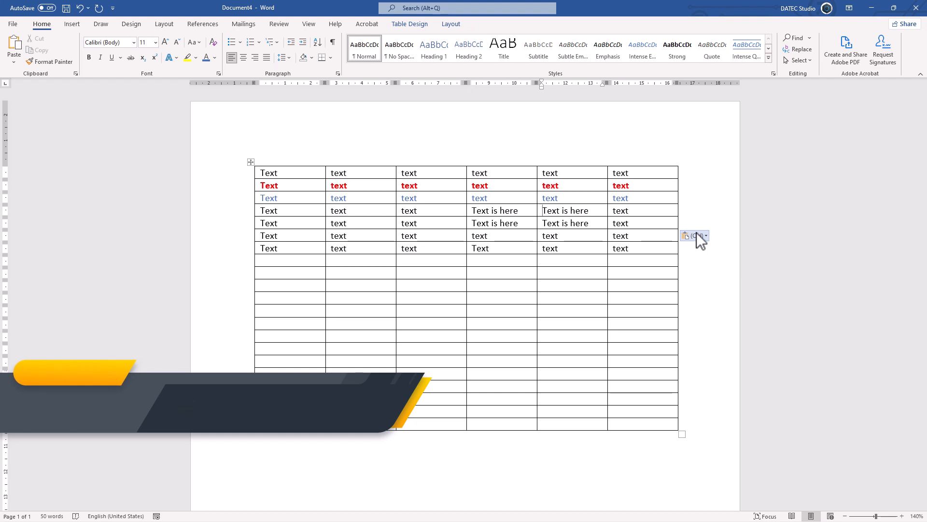
key("ctrl+Down")
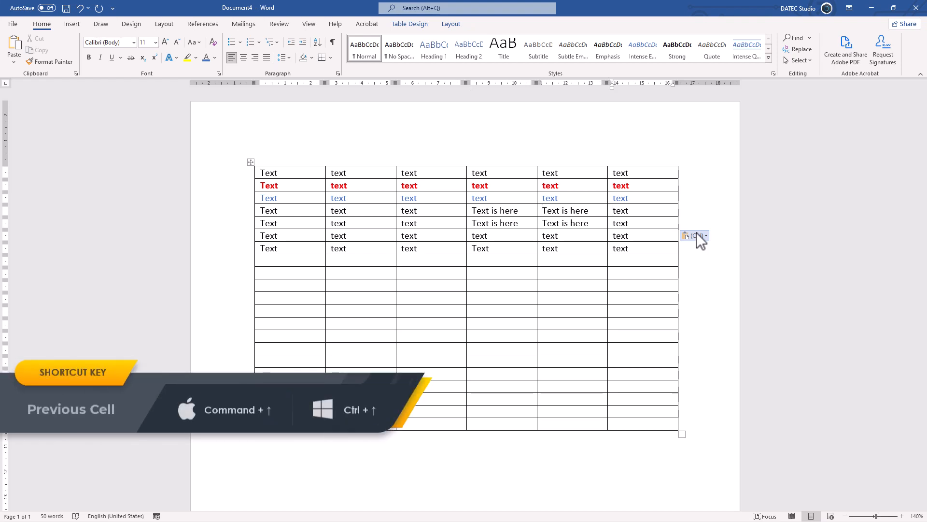
key("ctrl+Up")
key("ctrl+Up")
key("ctrl+Up")
key("ctrl+Up")
key("ctrl+Up")
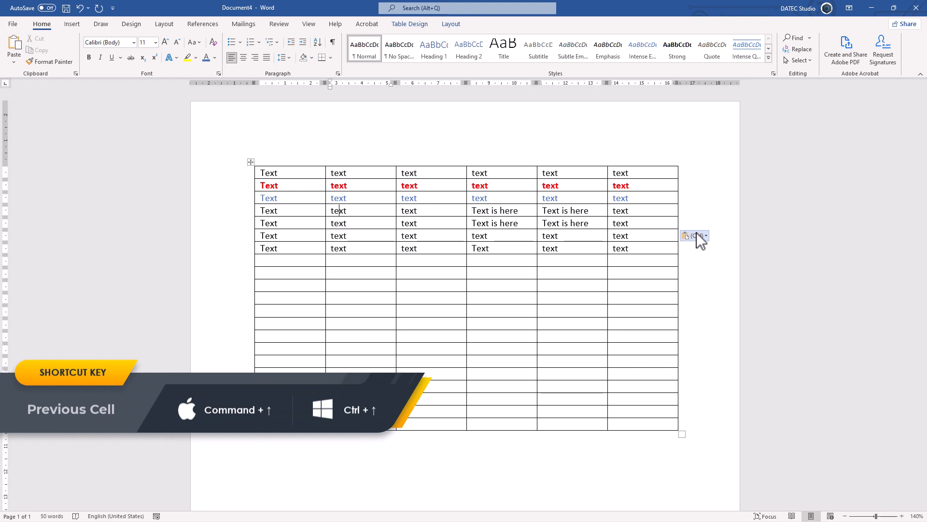
Jump the cursor forward and back again cell by cell along the fourth row, ending in its first cell.
key("ctrl+Down")
key("ctrl+Down")
key("ctrl+Down")
key("ctrl+Down")
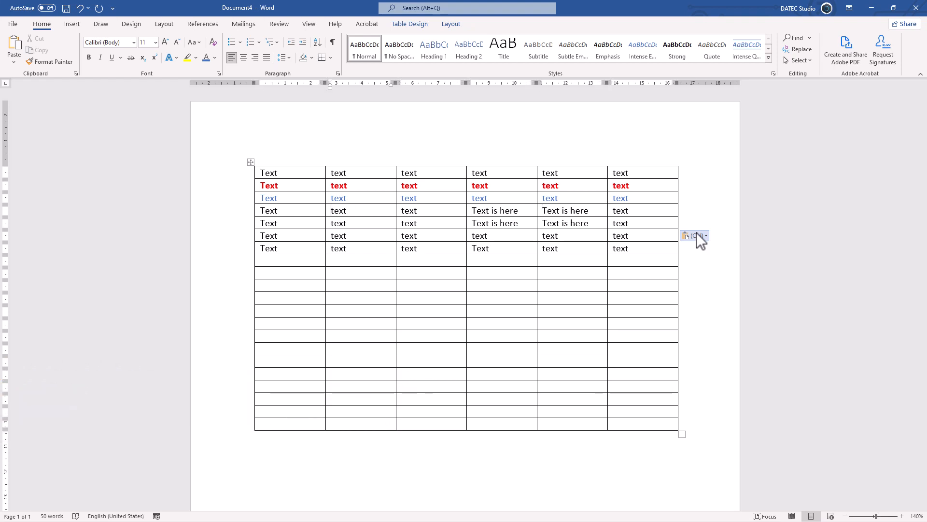
key("ctrl+Up")
key("ctrl+Up")
key("ctrl+Up")
key("ctrl+Up")
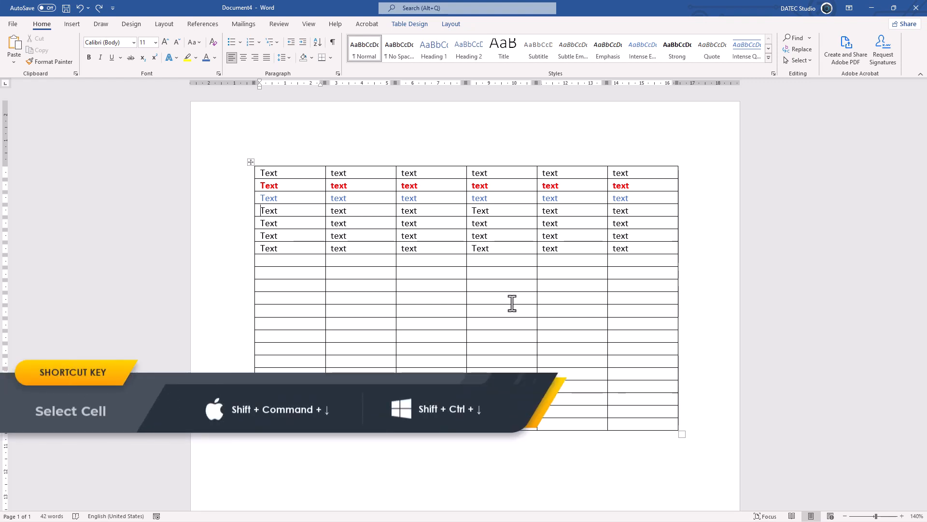
Select the fourth row's first cell and extend the selection cell by cell across the whole row.
key("ctrl+shift+Down")
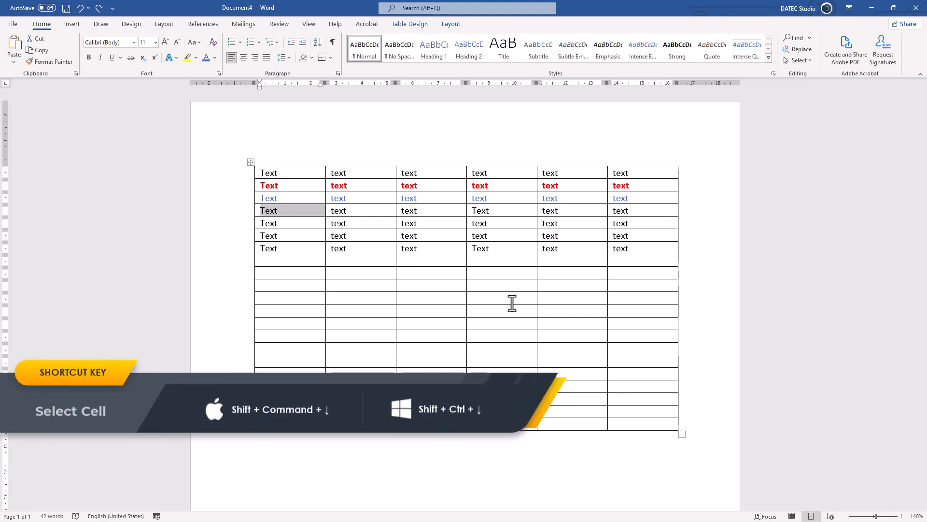
key("shift+Right")
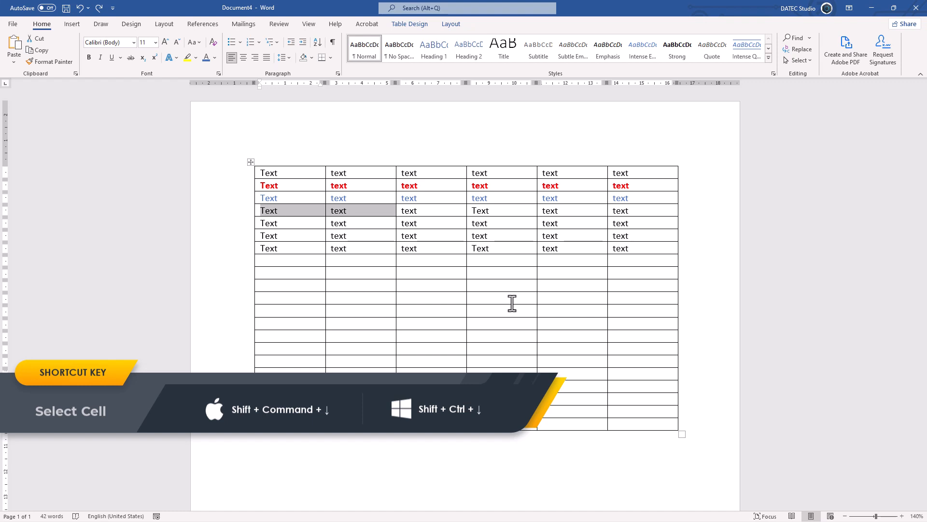
key("shift+Right")
key("shift+Right")
key("shift+Right")
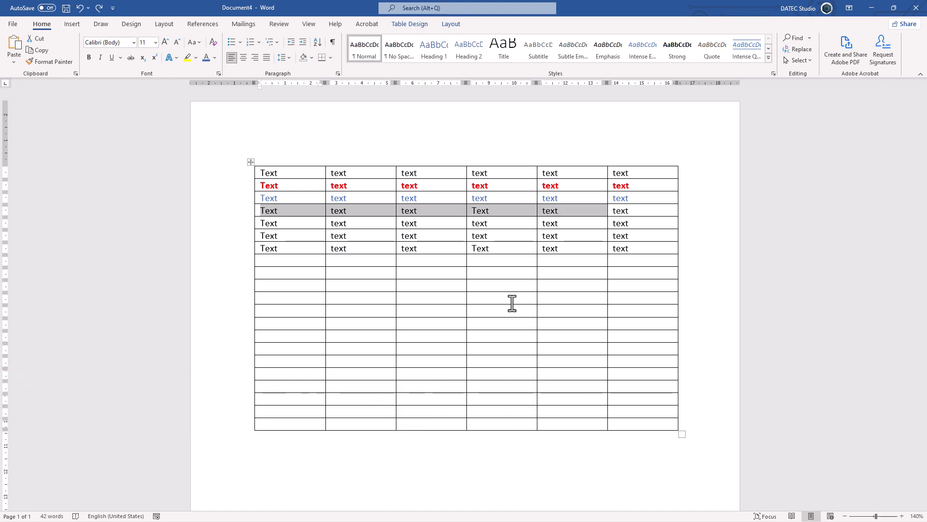
key("shift+Right")
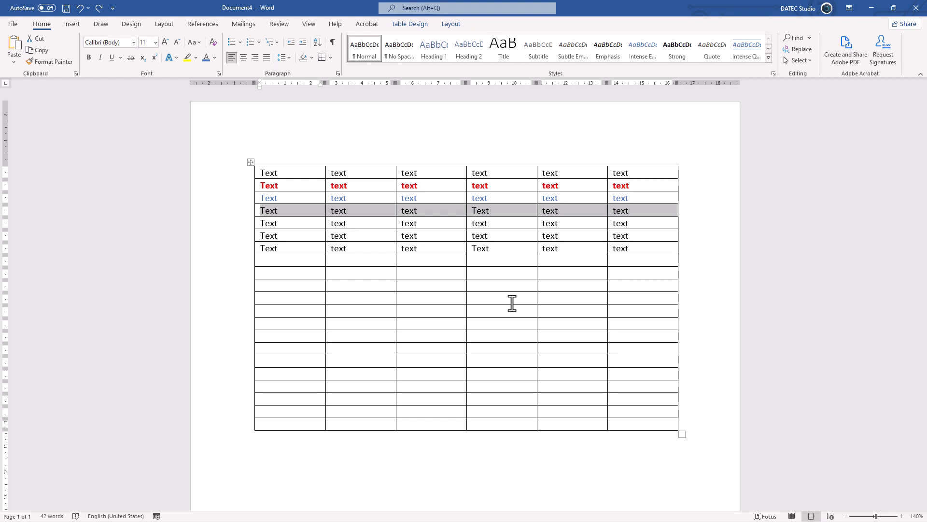
key("shift+Right")
Extend the row selection downward to cover the fourth through ninth rows, including the first two empty rows.
key("shift+Down")
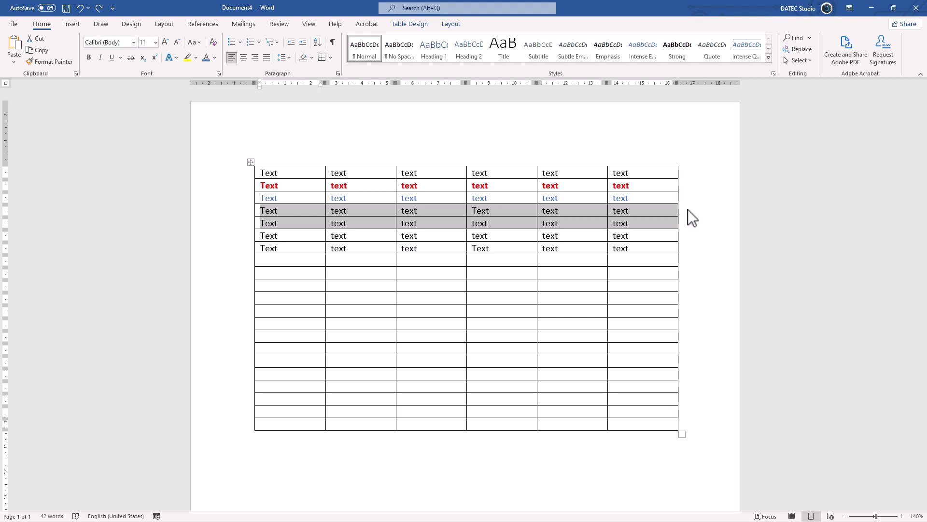
key("shift+Down")
key("shift+Down")
key("shift+Down")
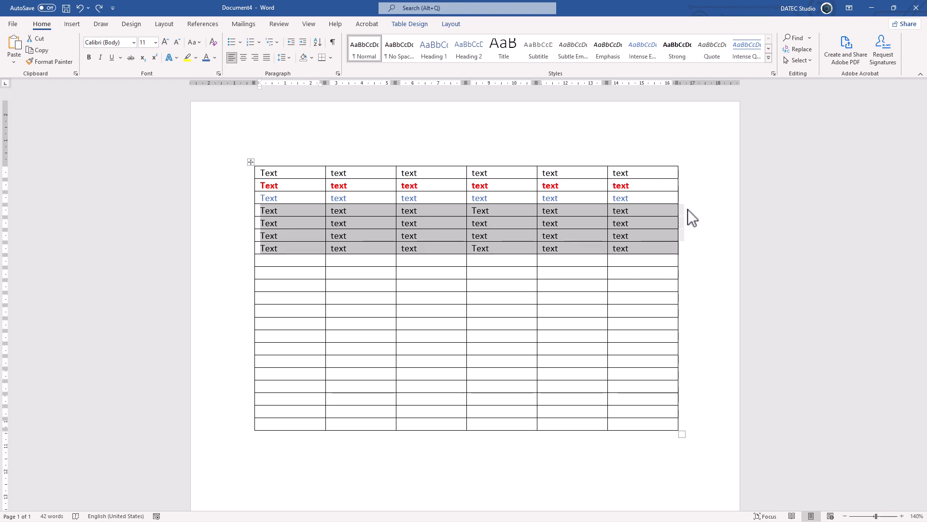
key("shift+Down")
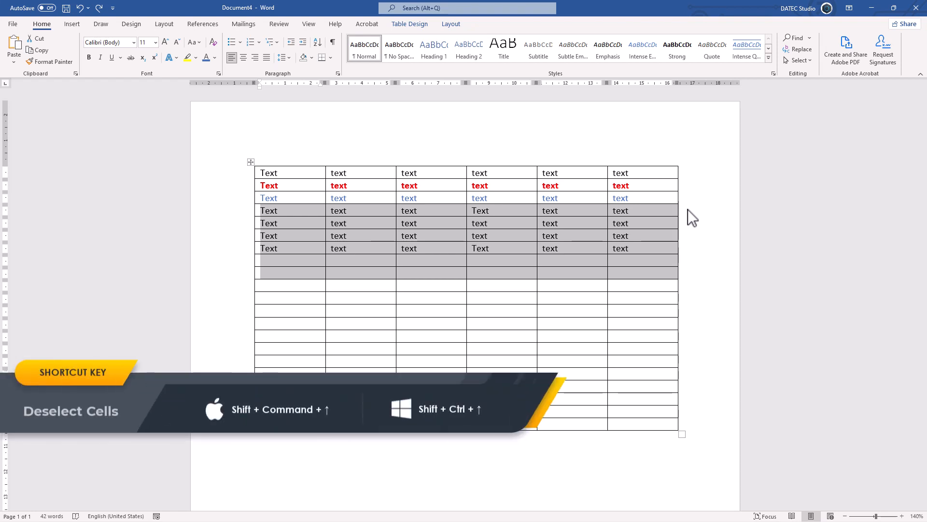
Shrink the selected block to the first three columns and extend it again to include the fourth column.
key("shift+Left")
key("shift+Left")
key("shift+Left")
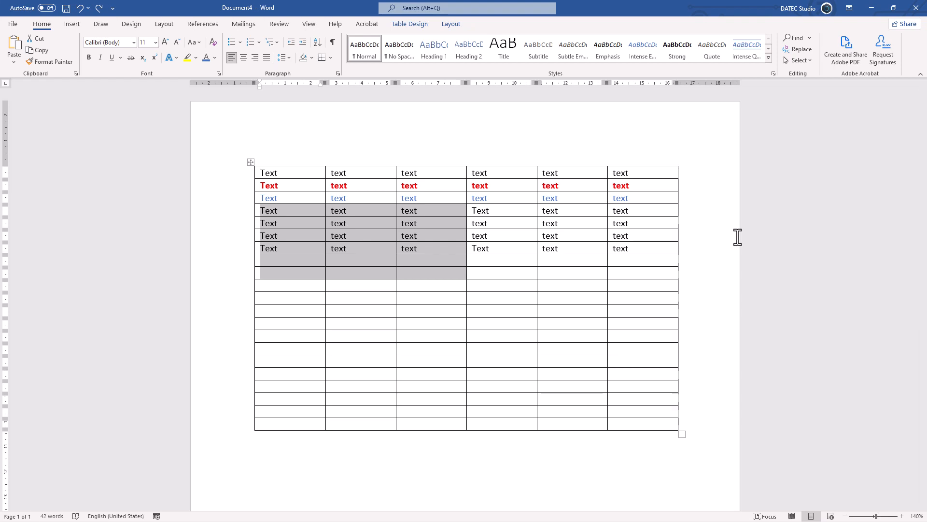
key("shift+Right")
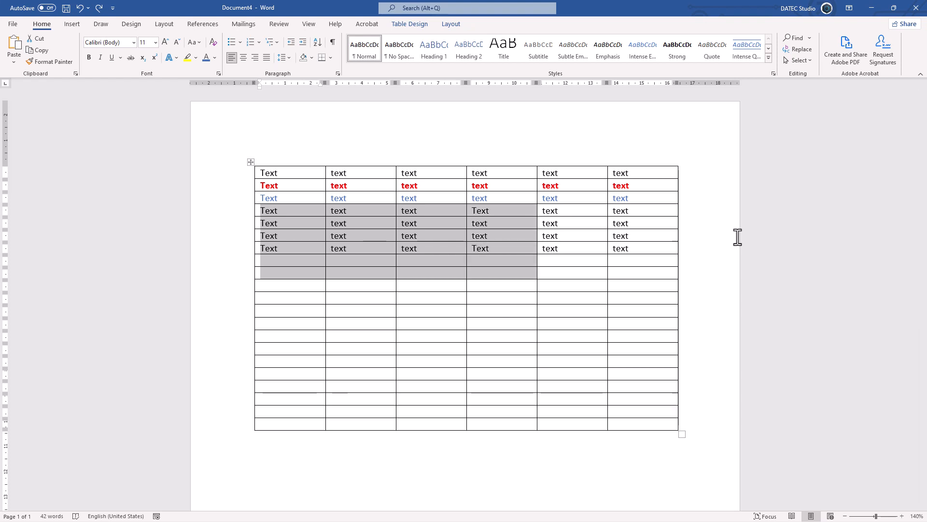
Extend the selected block across all six columns and down through the fifteenth row.
key("shift+Right")
key("shift+Down")
key("shift+Down")
key("shift+Down")
key("shift+Down")
key("shift+Right")
key("shift+Down")
key("shift+Down")
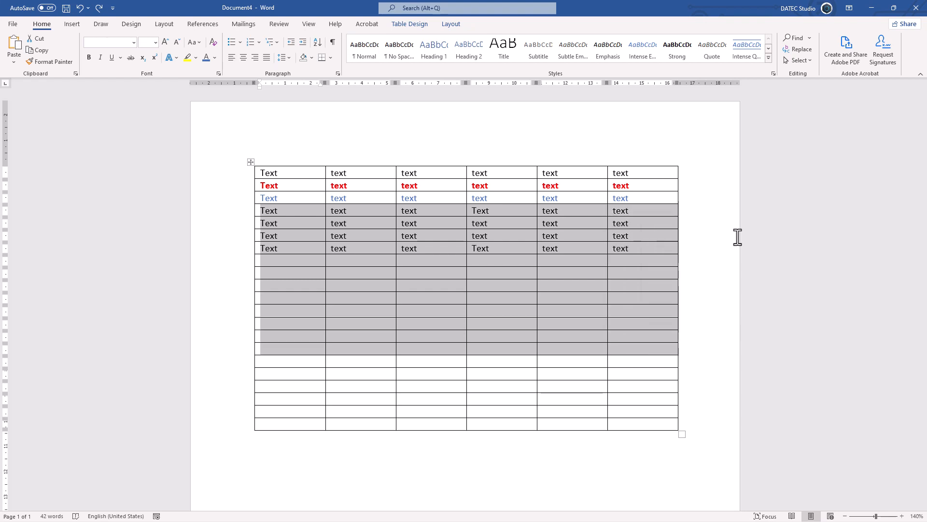
Shrink the selected block to the first two columns of the fourth through tenth rows.
key("shift+Left")
key("shift+Left")
key("shift+Left")
key("shift+Left")
key("shift+Up")
key("shift+Up")
key("shift+Up")
key("shift+Up")
key("shift+Up")
key("shift+Up")
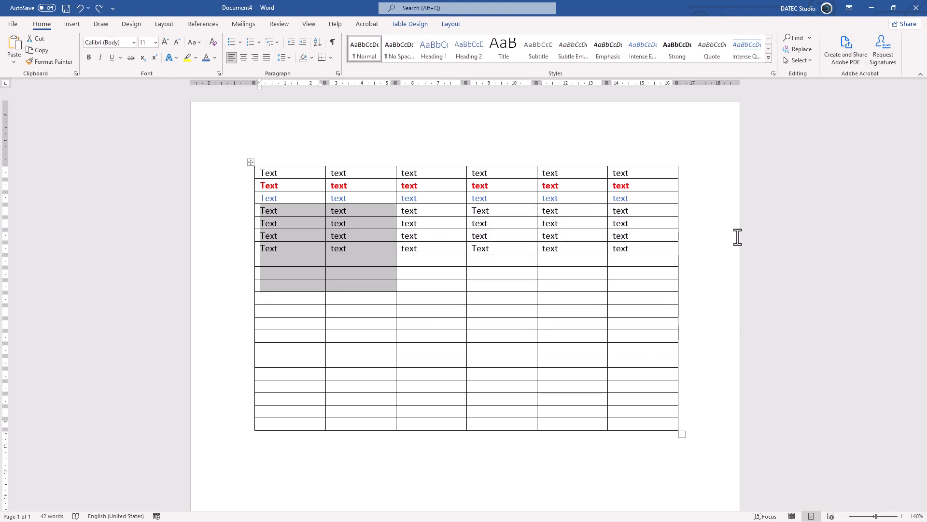
Resize the selection downward, across and back up to cover the first five columns of the fourth through twelfth rows.
key("shift+Down")
key("shift+Down")
key("shift+Down")
key("shift+Down")
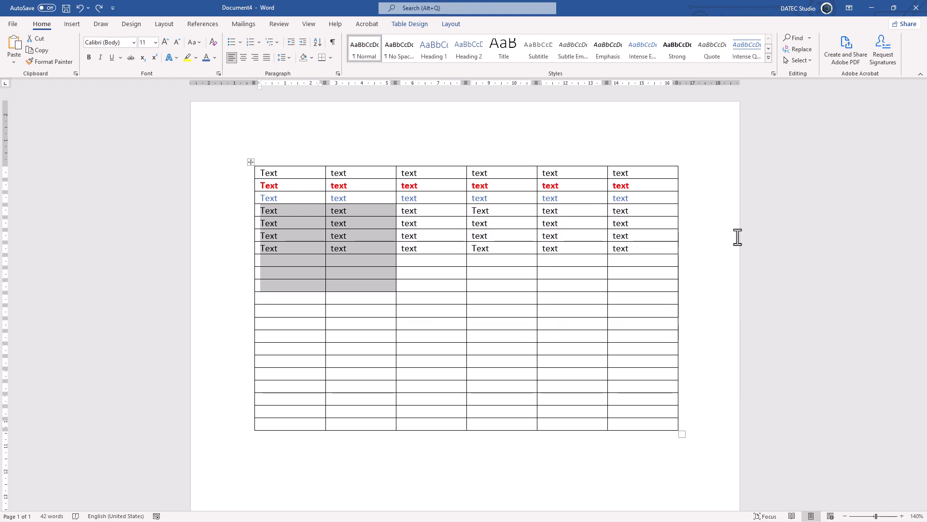
key("shift+Right")
key("shift+Right")
key("shift+Right")
key("shift+Up")
key("shift+Up")
key("shift+Up")
key("shift+Up")
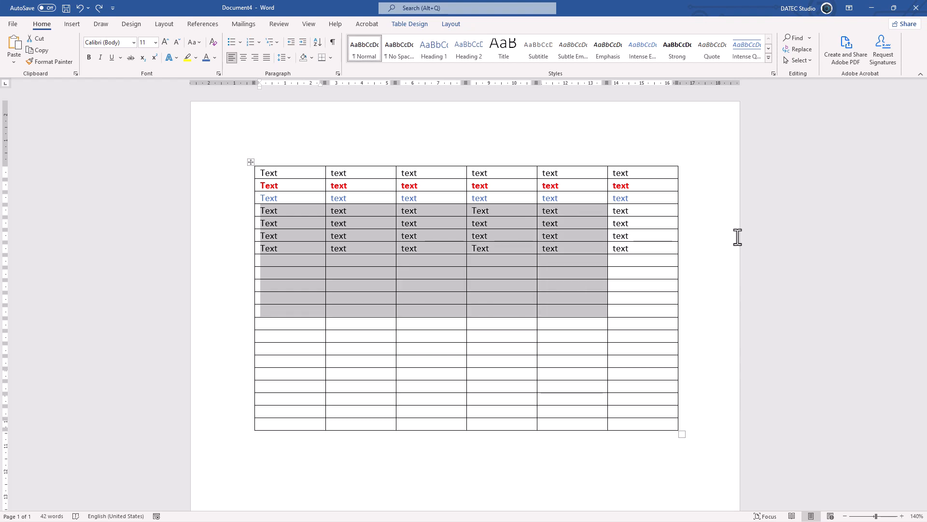
Reduce the selected block to the first two columns of the fourth through ninth rows.
key("shift+Left")
key("shift+Left")
key("shift+Left")
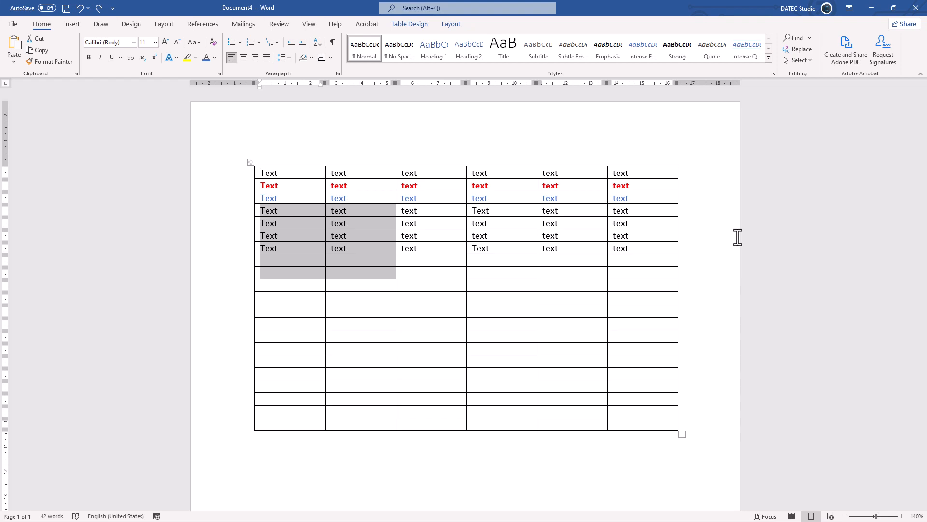
Place the cursor after the text in the fourth row's second cell and jump to the next cell.
left_click(355, 213)
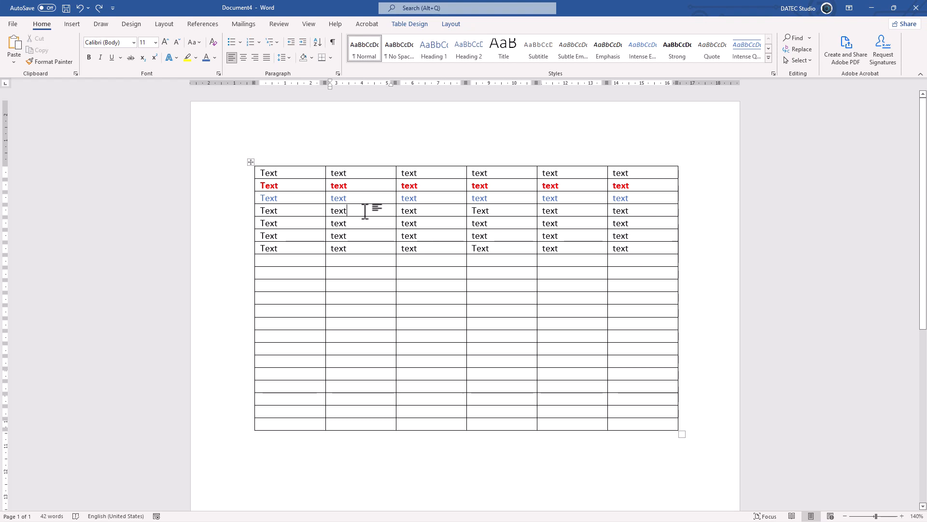
key("Tab")
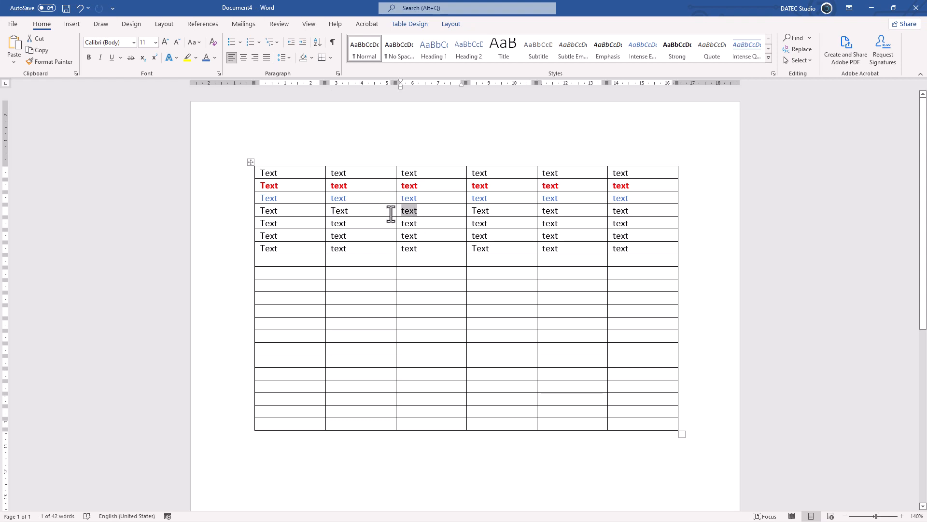
Insert a tab character after the text in the fourth row's second cell and add the word "here".
left_click(356, 215)
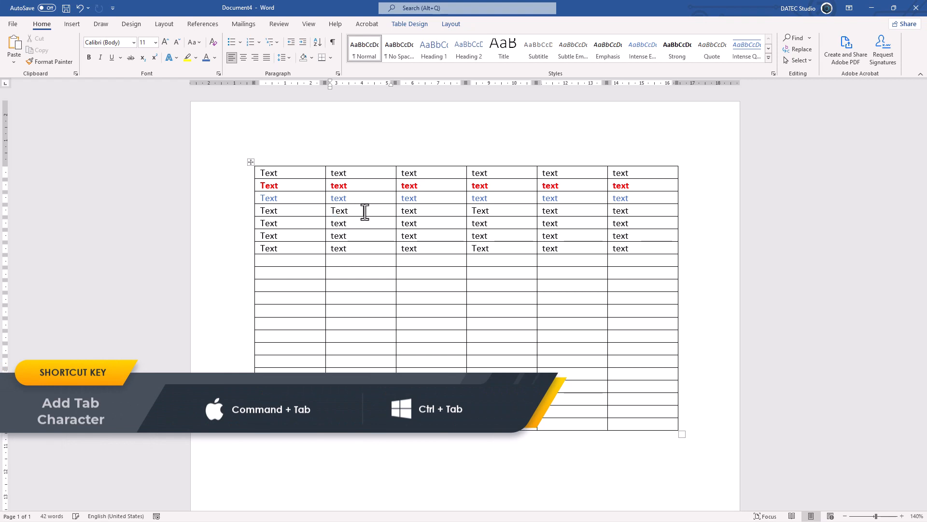
key("ctrl+Tab")
type("re")
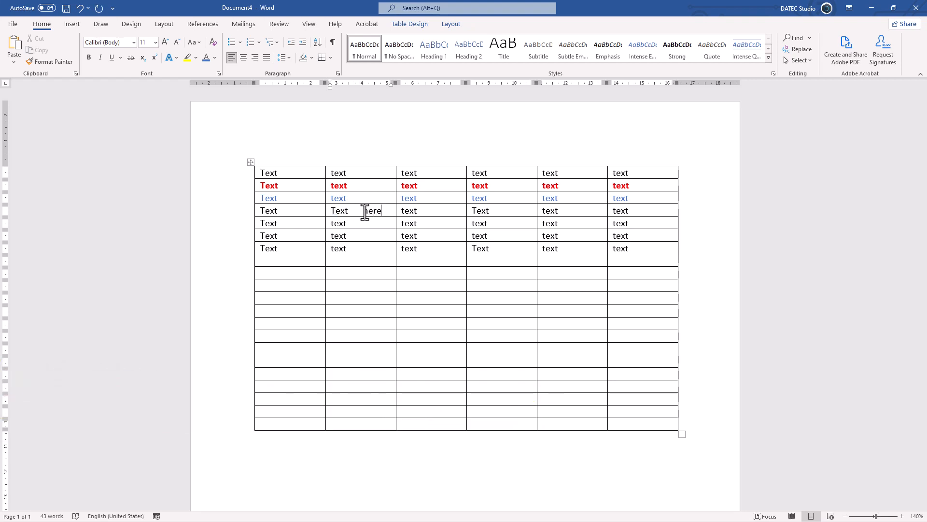
Insert a tab character after the text in the fifth row's second cell.
left_click(354, 225)
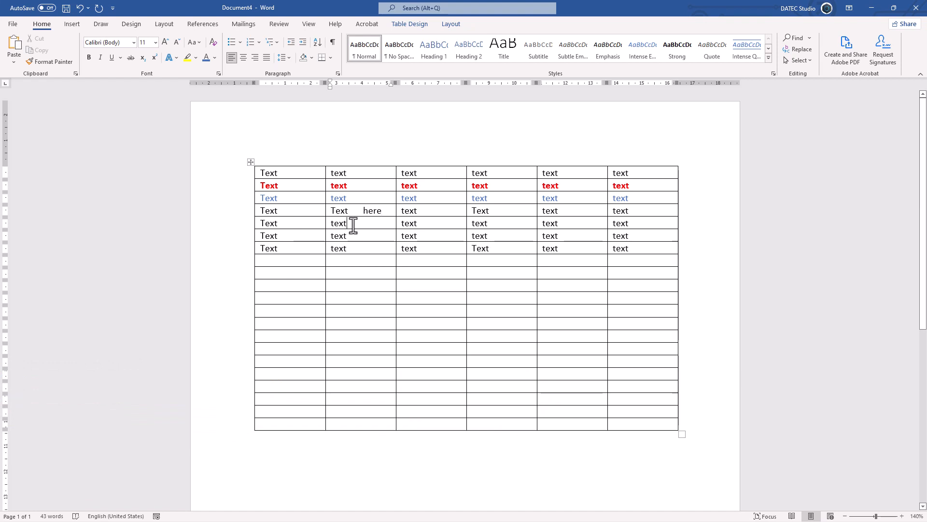
key("ctrl+Tab")
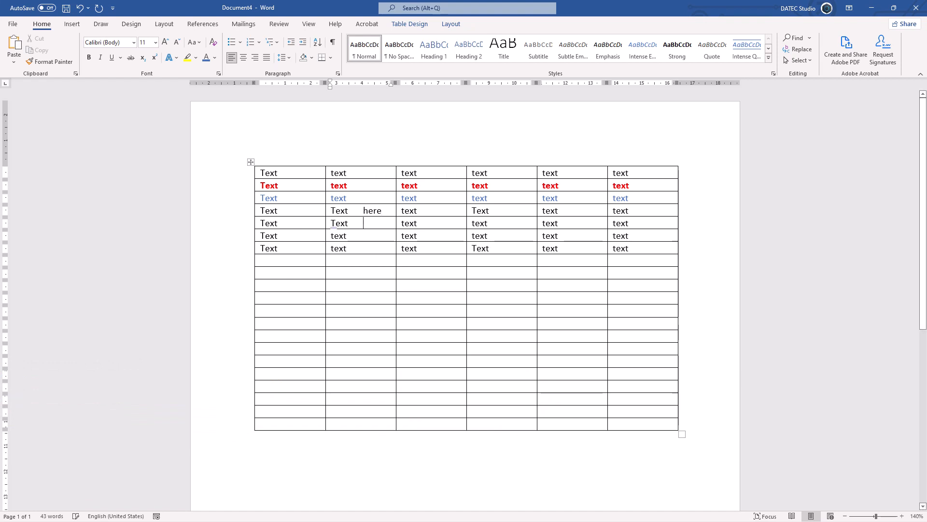